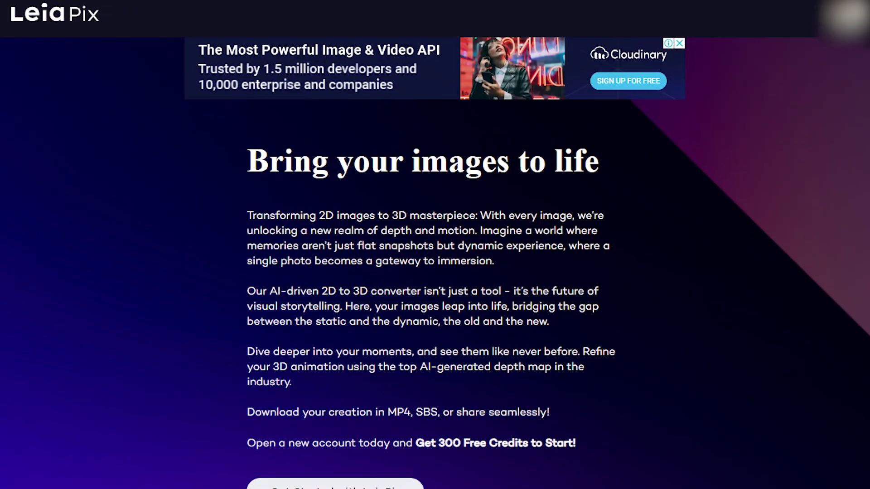
pyautogui.scroll(-4, 435, 245)
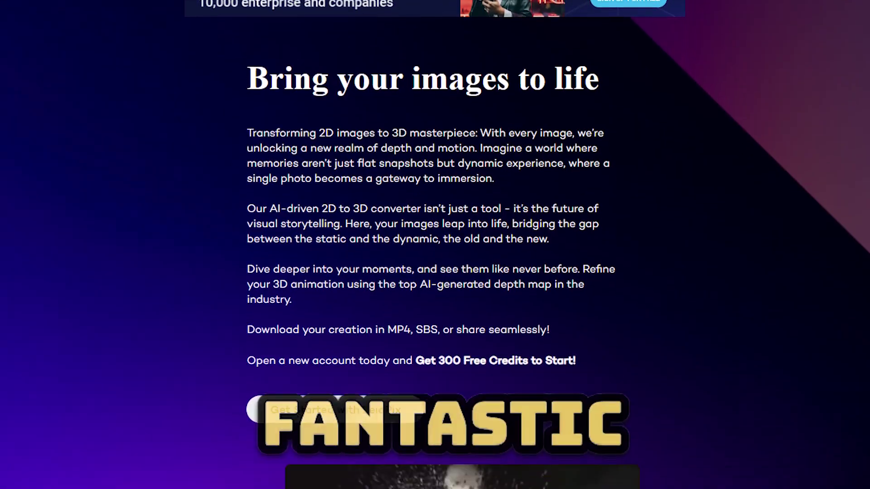
pyautogui.scroll(-5, 435, 245)
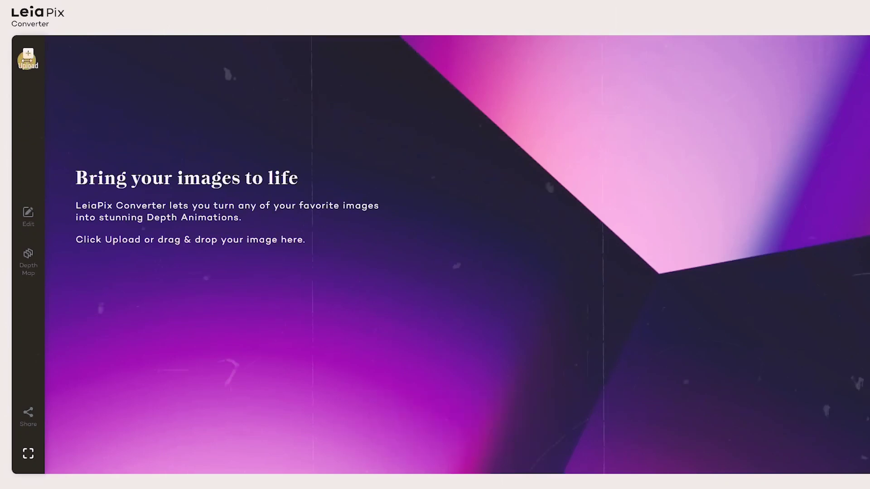
# Step: Upload the face a portrait into LeiaPix
pyautogui.click(27, 59)
pyautogui.click(212, 104)
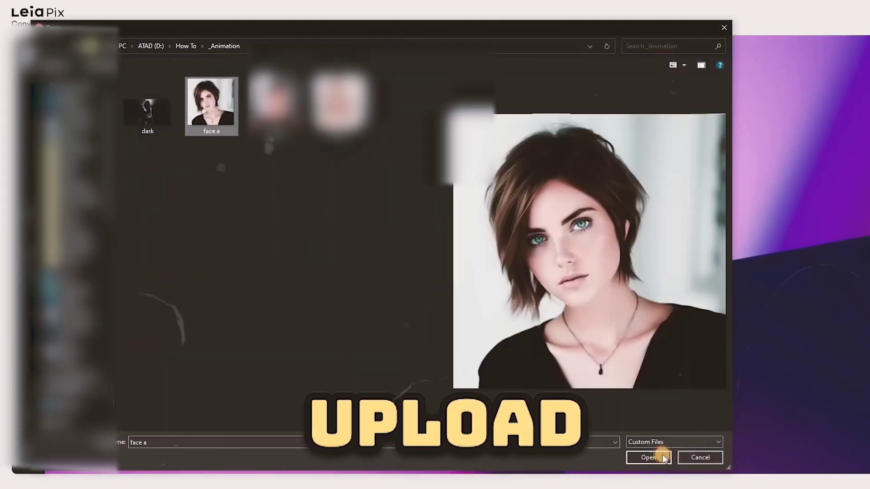
pyautogui.click(652, 456)
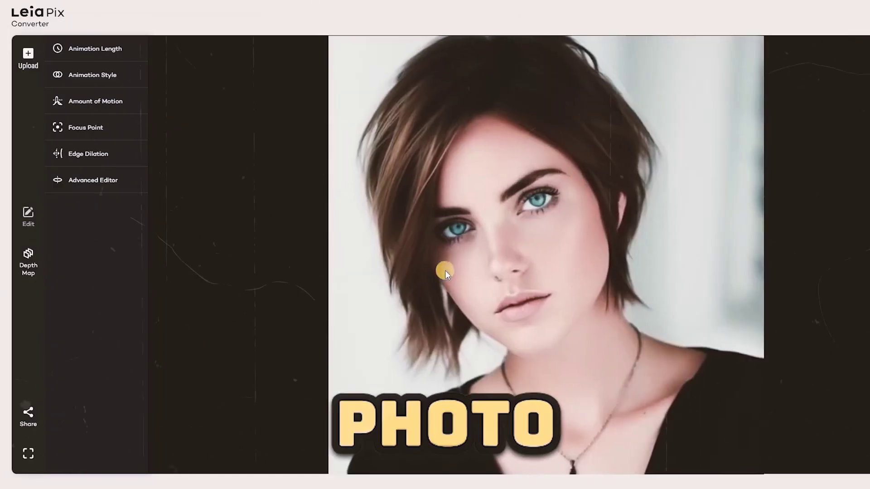
# Step: Set the animation length to about 4 seconds and edge dilation to 1.0, then open the Advanced Editor
pyautogui.click(113, 51)
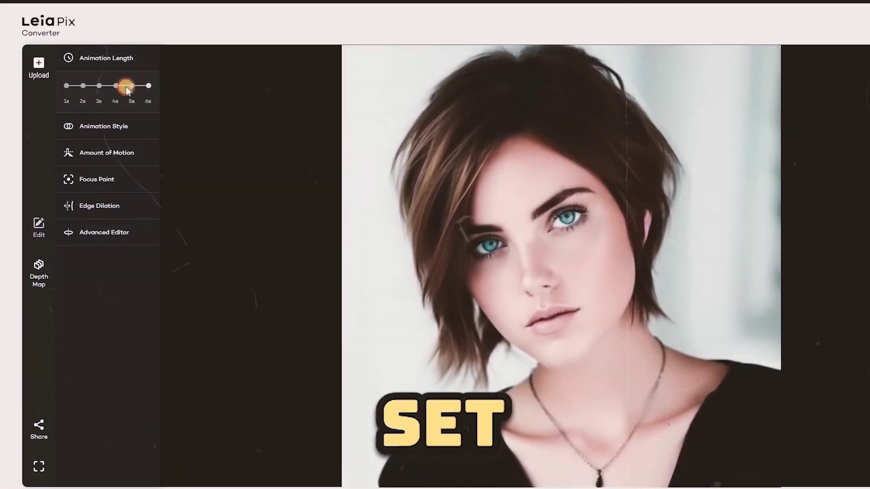
pyautogui.moveTo(123, 81); pyautogui.dragTo(34, 68)
pyautogui.moveTo(53, 97); pyautogui.dragTo(140, 69)
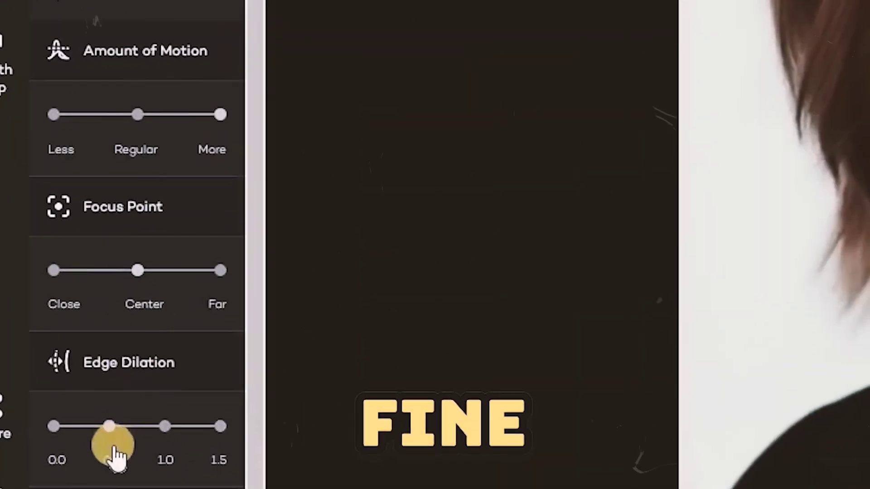
pyautogui.moveTo(94, 439); pyautogui.dragTo(121, 439)
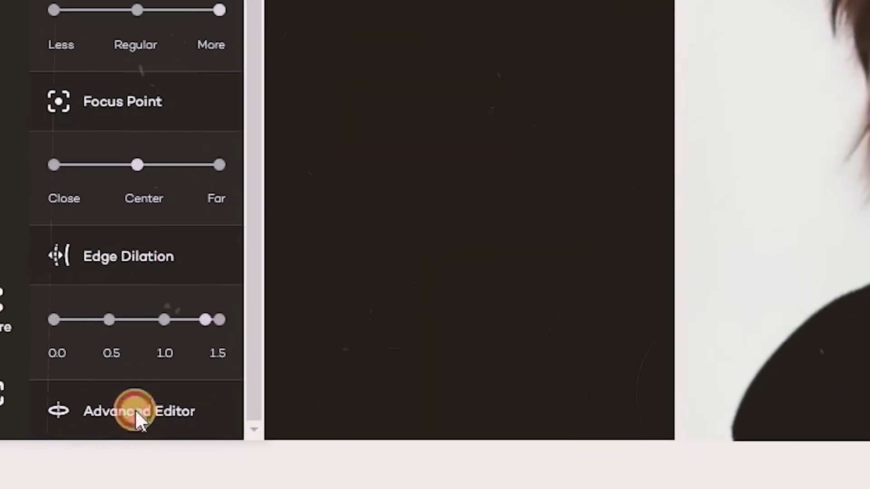
pyautogui.click(135, 410)
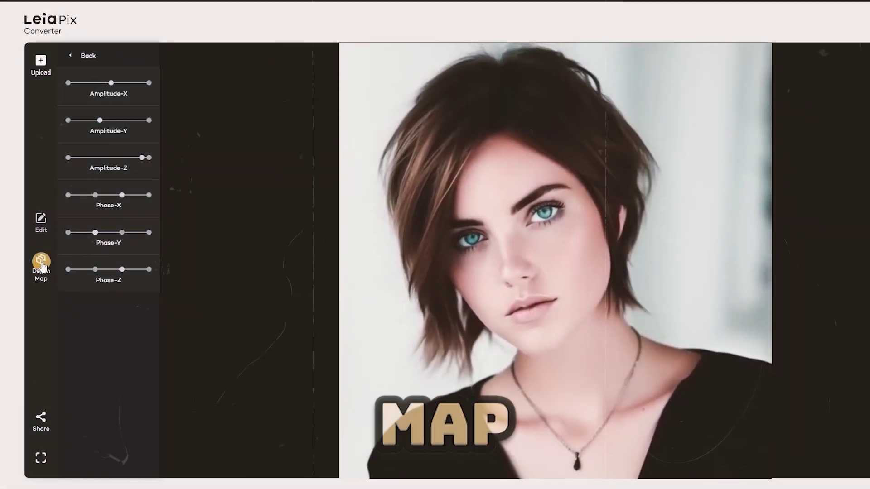
# Step: Show the portrait's depth map brush tools, then share the finished 3D animation
pyautogui.click(42, 262)
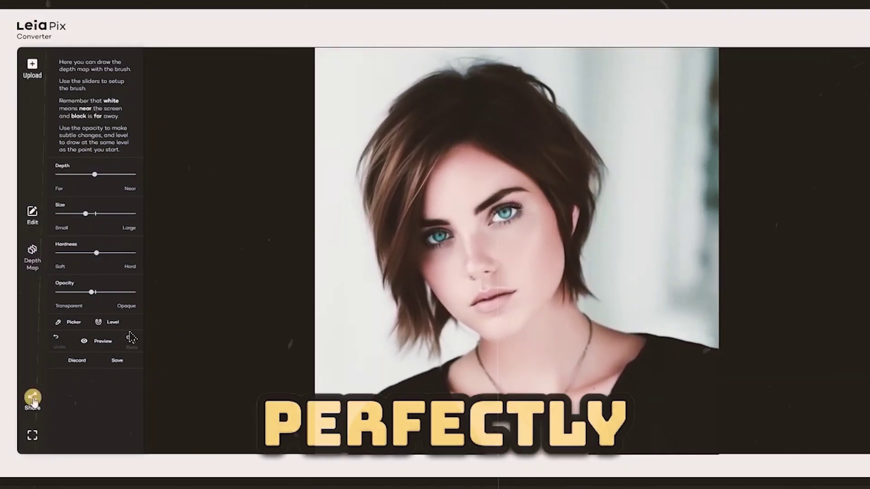
pyautogui.click(32, 398)
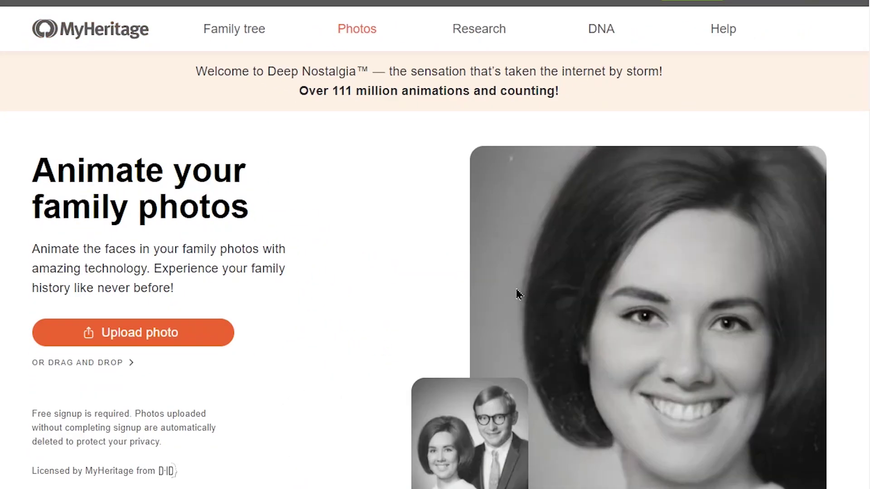
# Step: Browse forward three portraits in the Deep Nostalgia gallery of animated photos
pyautogui.scroll(-12, 502, 280)
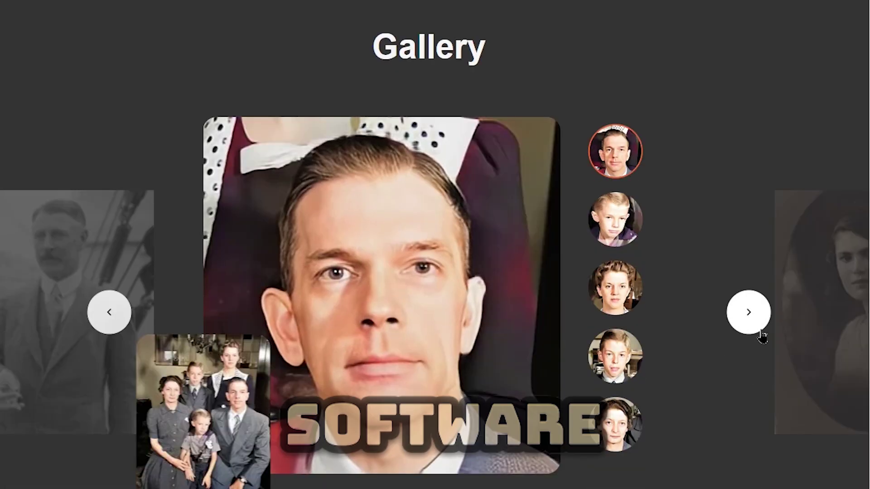
pyautogui.click(749, 312)
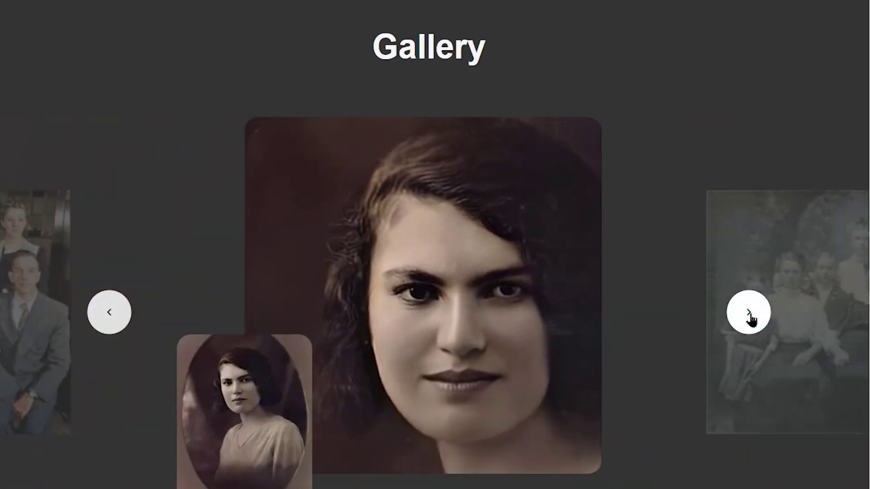
pyautogui.click(749, 313)
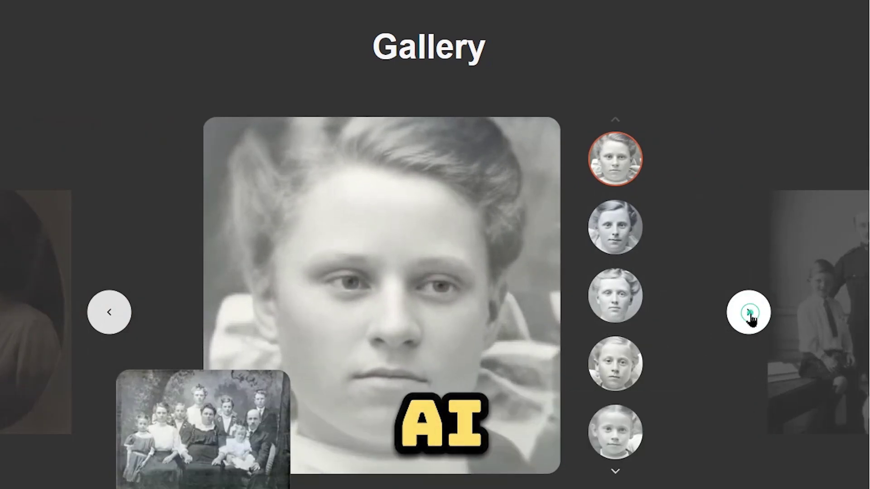
pyautogui.click(749, 313)
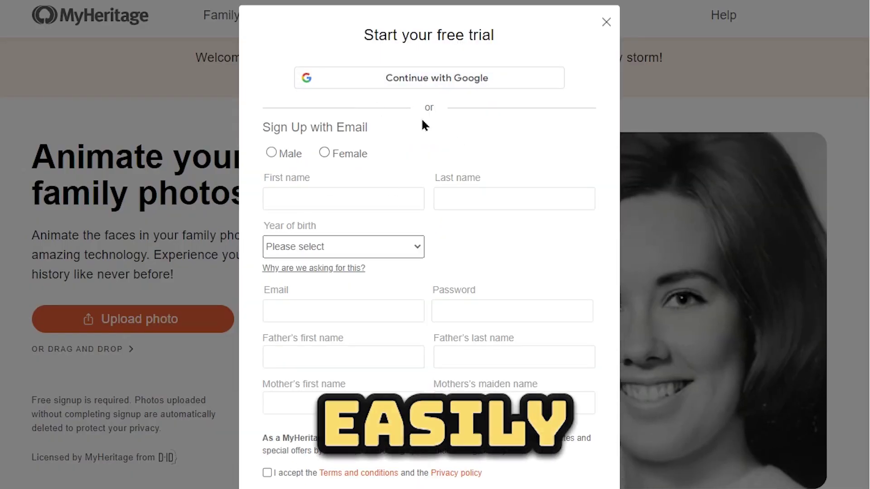
# Step: Upload the face b portrait to Deep Nostalgia to animate it
pyautogui.moveTo(298, 286); pyautogui.dragTo(257, 285)
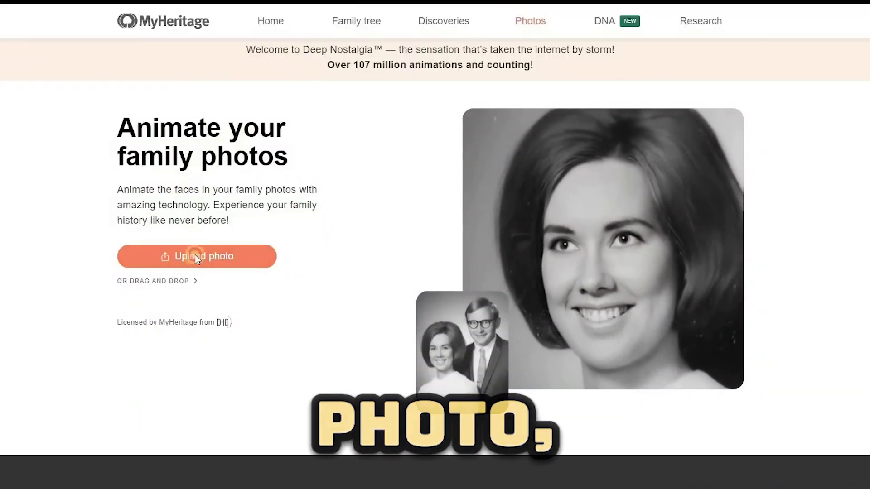
pyautogui.click(195, 257)
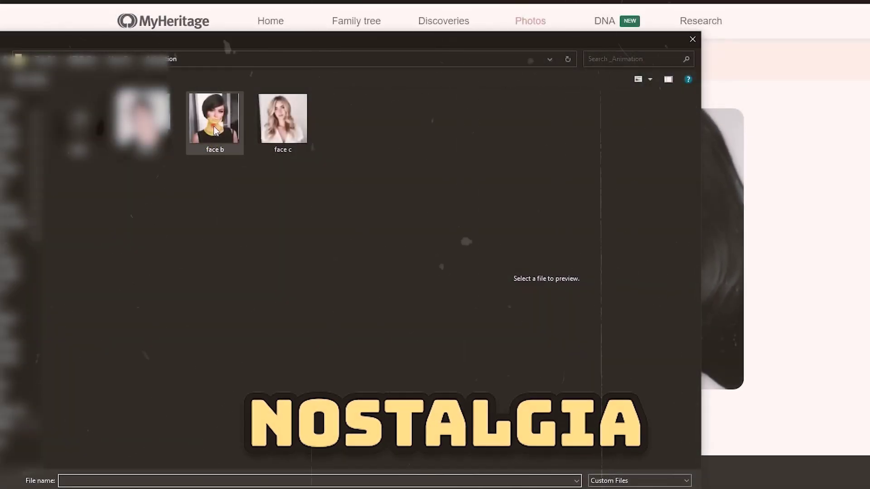
pyautogui.click(214, 129)
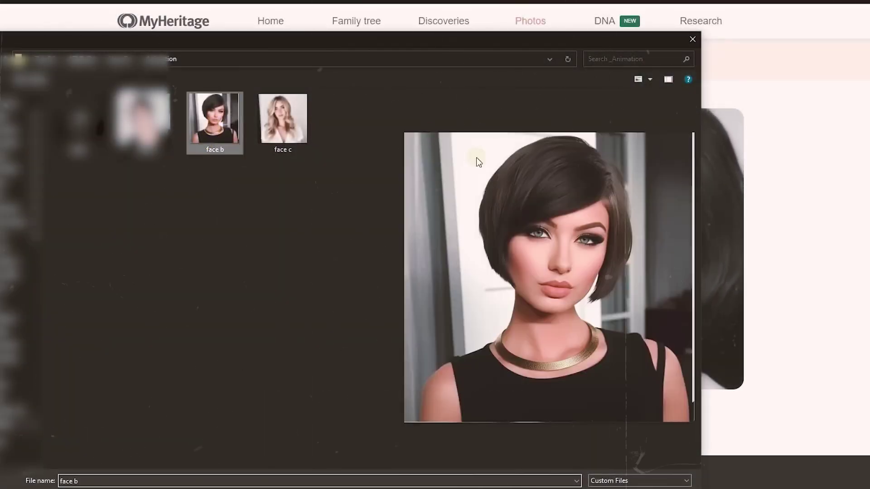
pyautogui.press('Return')
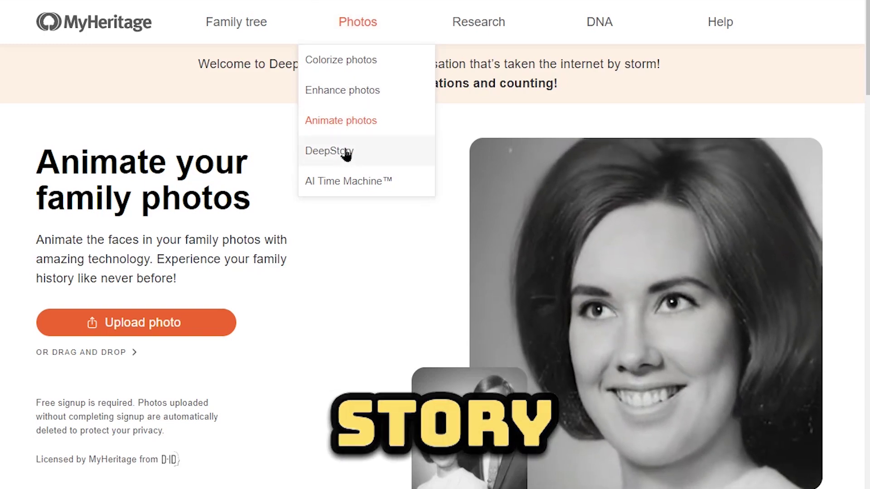
pyautogui.click(346, 154)
pyautogui.click(117, 304)
pyautogui.doubleClick(679, 81)
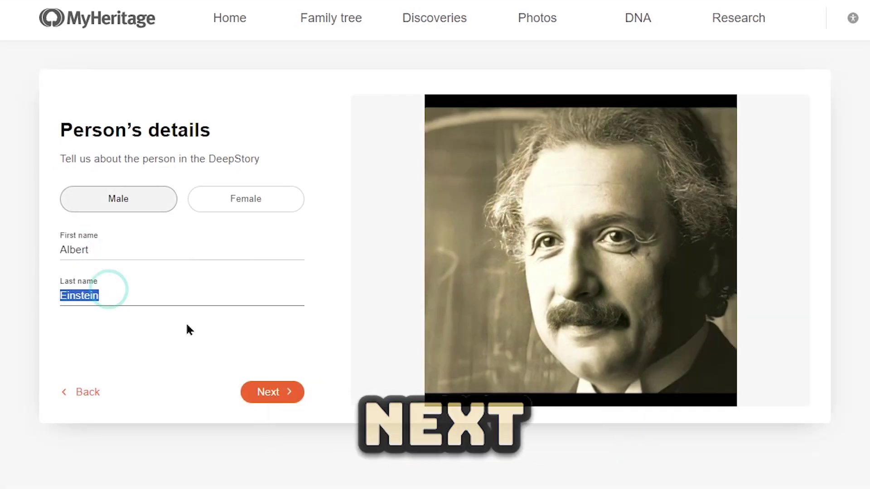
pyautogui.click(269, 393)
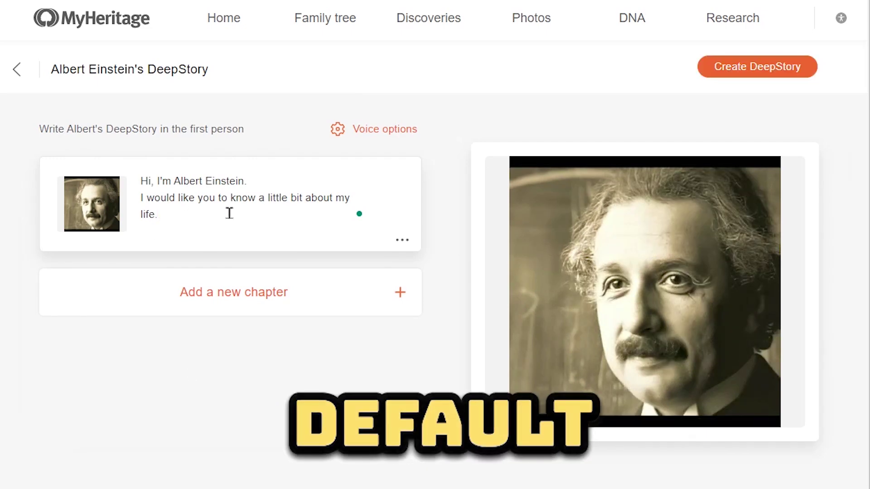
pyautogui.click(384, 131)
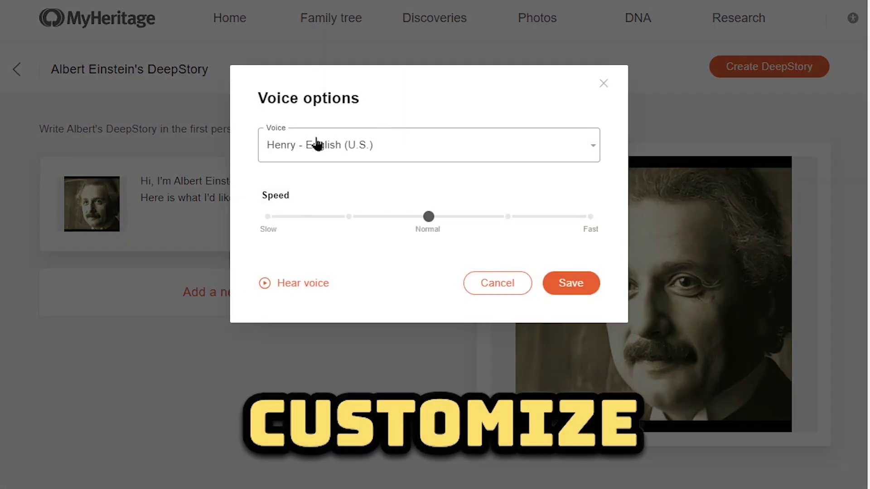
pyautogui.click(593, 145)
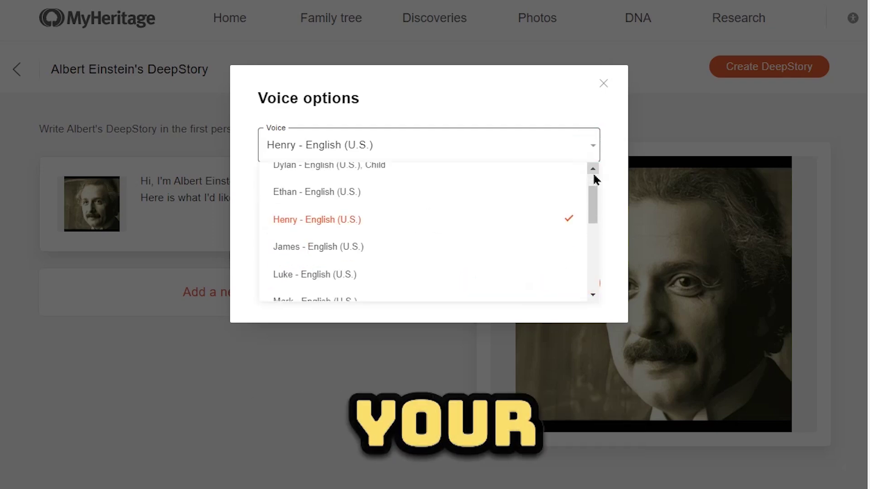
pyautogui.scroll(-5, 594, 177)
pyautogui.scroll(4, 594, 181)
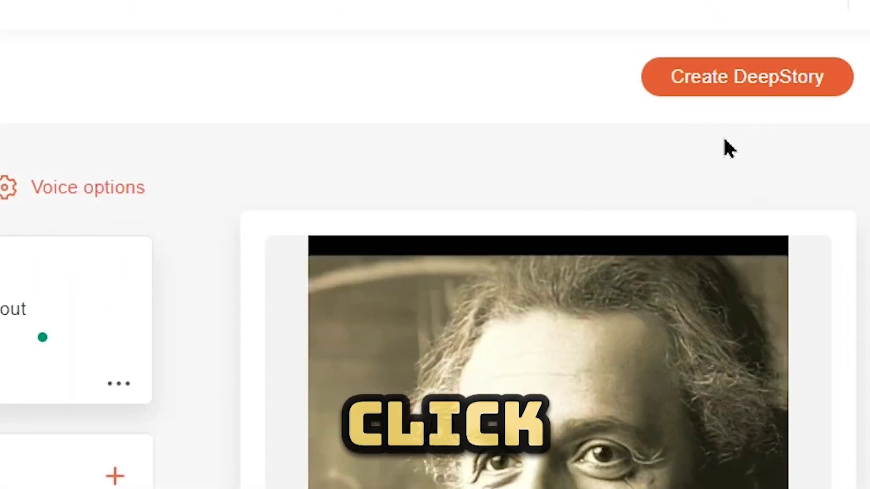
# Step: Generate the Albert Einstein DeepStory video
pyautogui.click(739, 88)
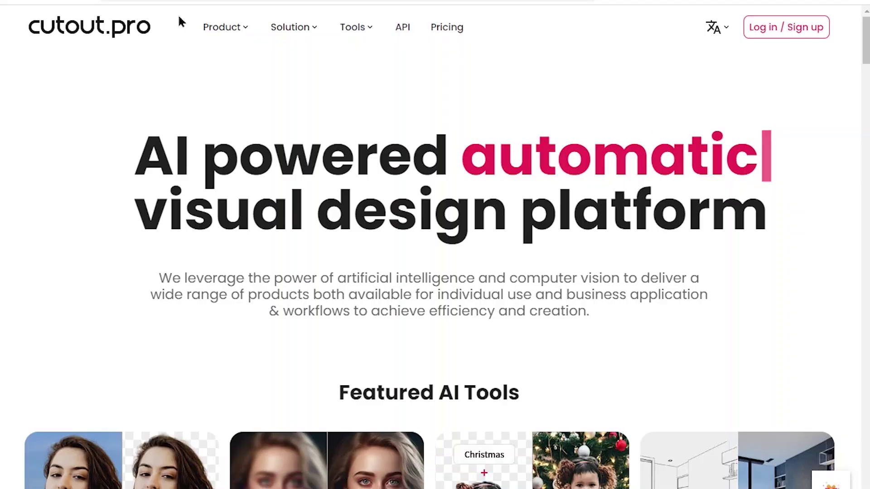
# Step: Animate the face c portrait in Photo Animer and switch it to a different motion exemplar
pyautogui.moveTo(222, 28)
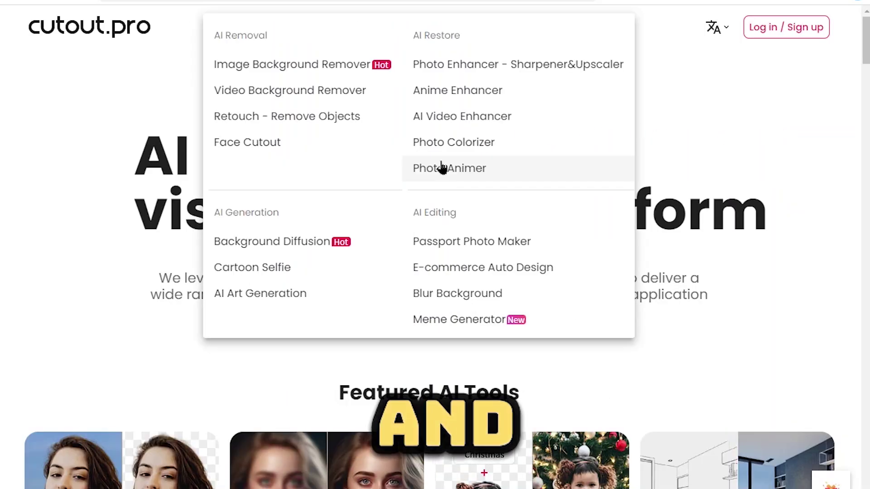
pyautogui.click(455, 176)
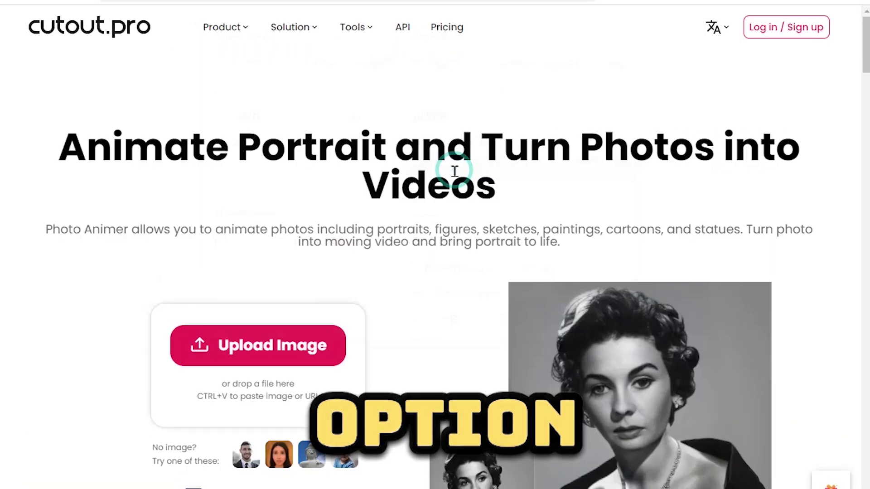
pyautogui.click(257, 350)
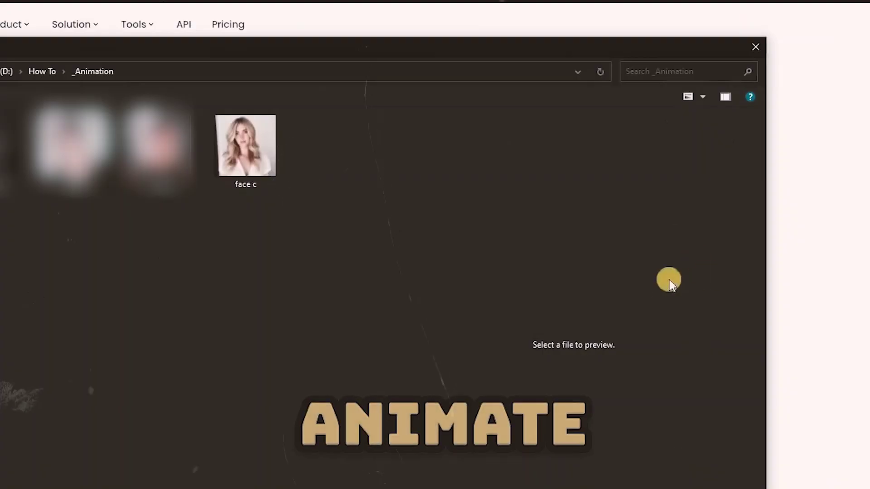
pyautogui.doubleClick(254, 140)
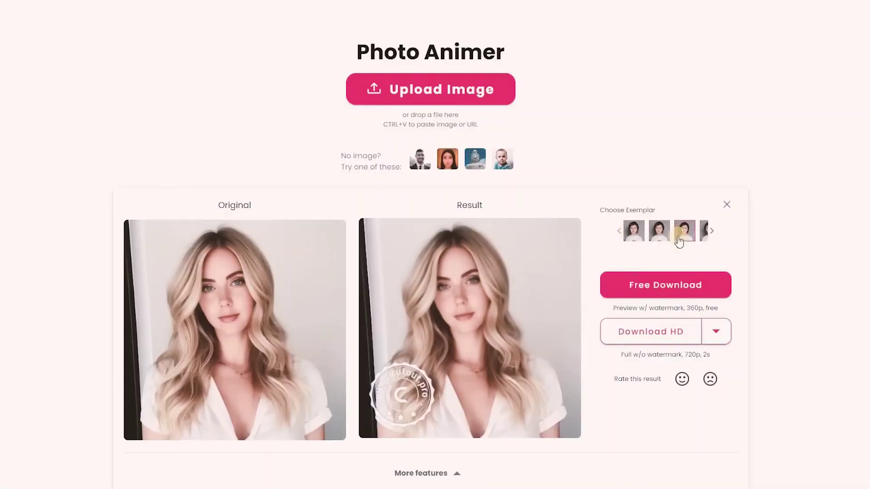
pyautogui.click(641, 235)
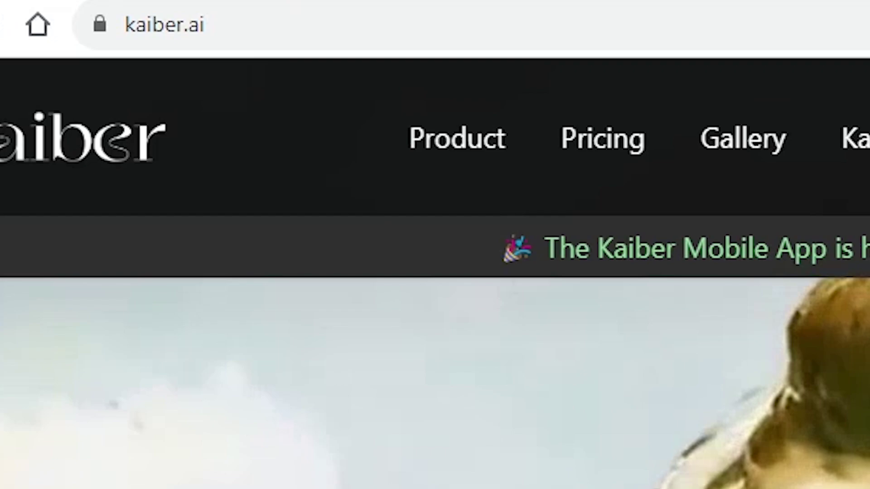
# Step: Go to kaiber.ai, start a first video, and upload the dark image as its initial image
pyautogui.moveTo(207, 25); pyautogui.dragTo(149, 48)
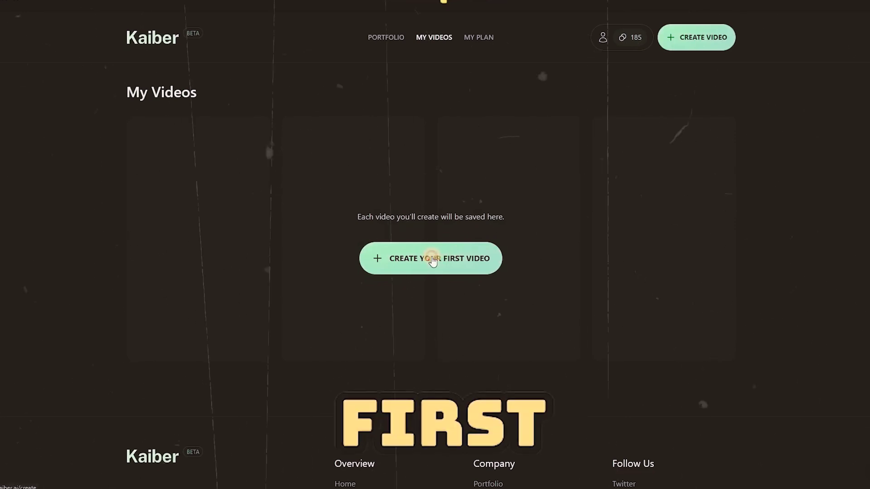
pyautogui.click(432, 260)
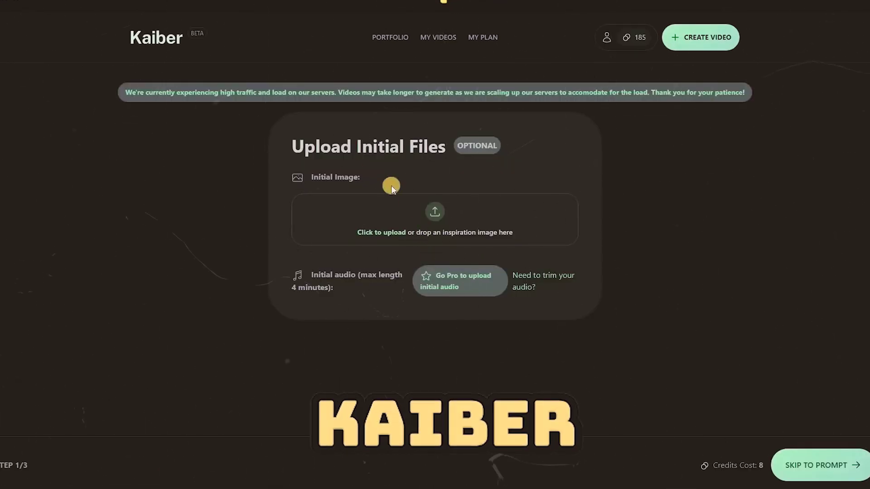
pyautogui.click(433, 215)
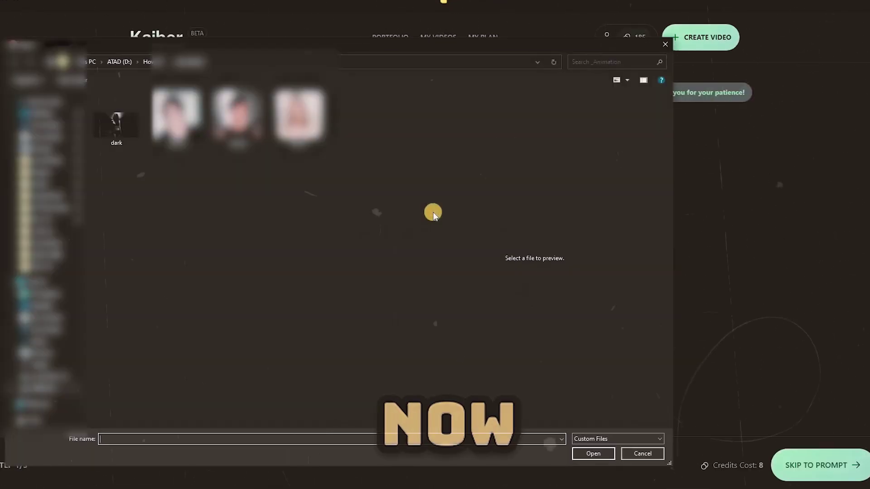
pyautogui.click(119, 122)
pyautogui.click(601, 452)
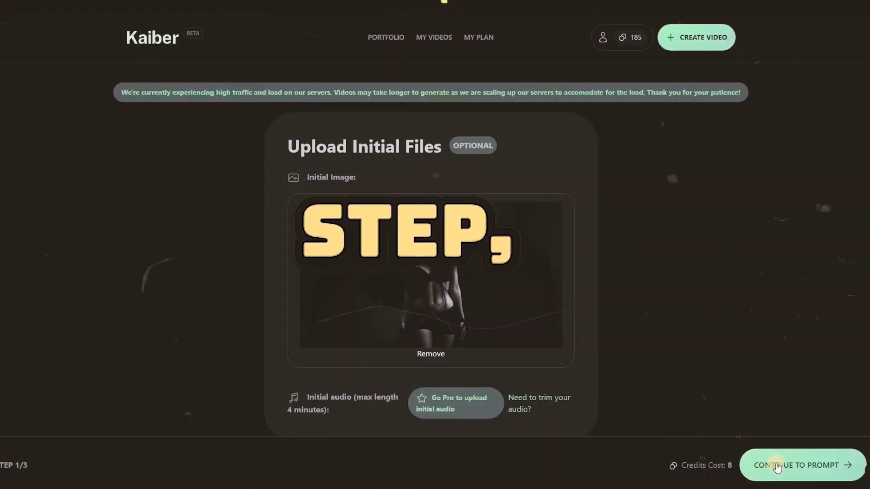
# Step: Make the prompt 'a portrait of a main character in the style of Lost' and continue to settings
pyautogui.click(774, 471)
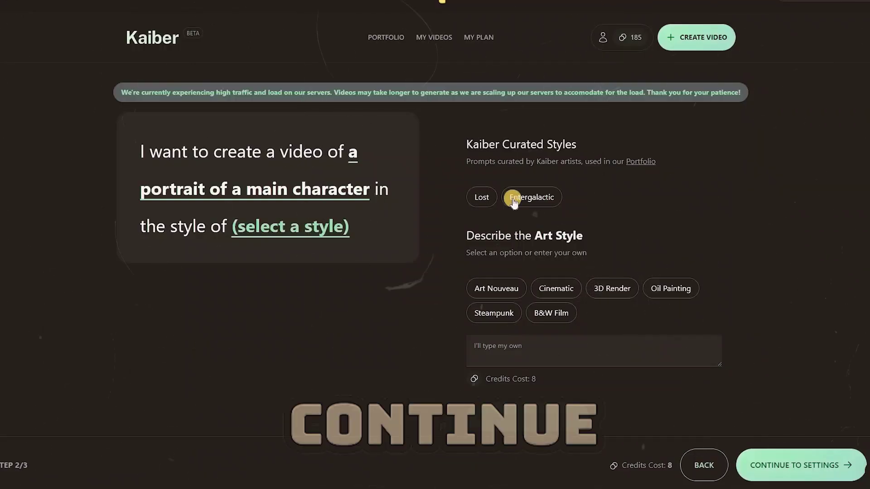
pyautogui.click(484, 198)
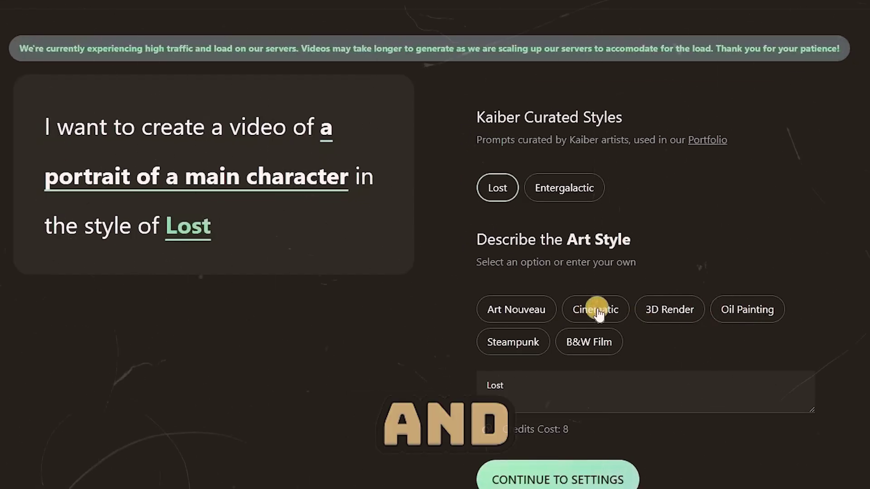
pyautogui.click(564, 481)
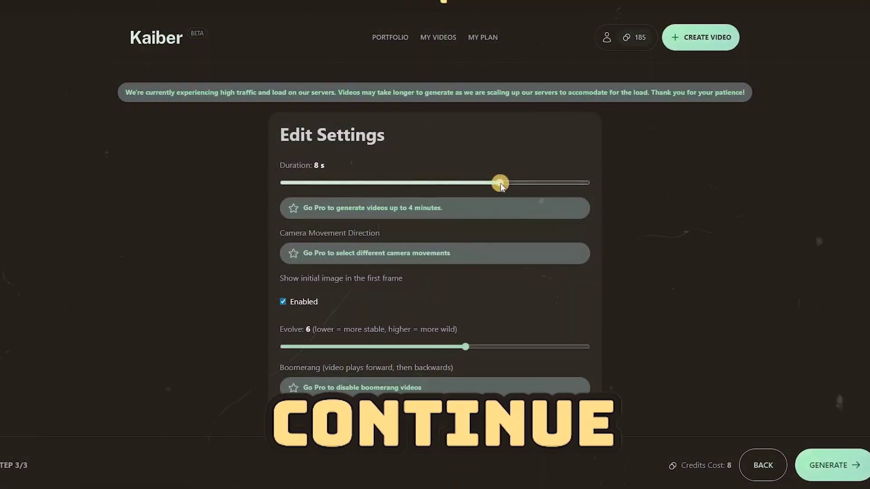
# Step: Set Duration to 10 s and Evolve to 0, then generate the video
pyautogui.moveTo(500, 183); pyautogui.dragTo(592, 175)
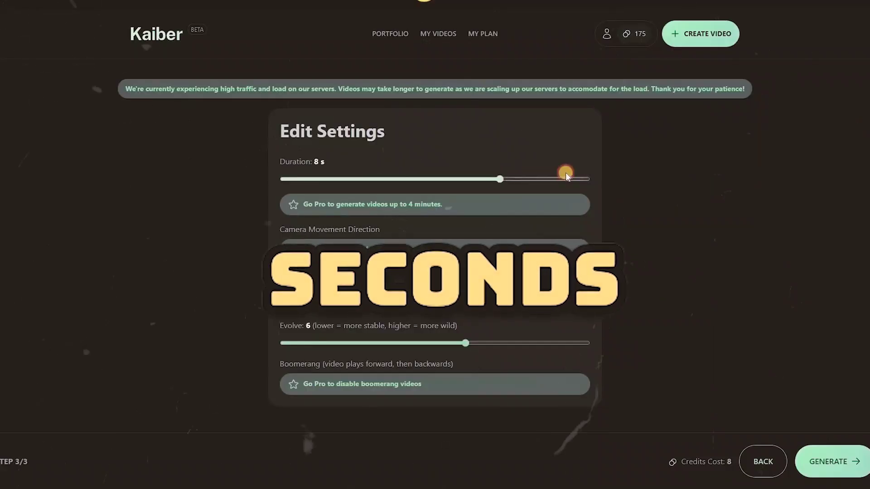
pyautogui.moveTo(563, 173); pyautogui.dragTo(597, 182)
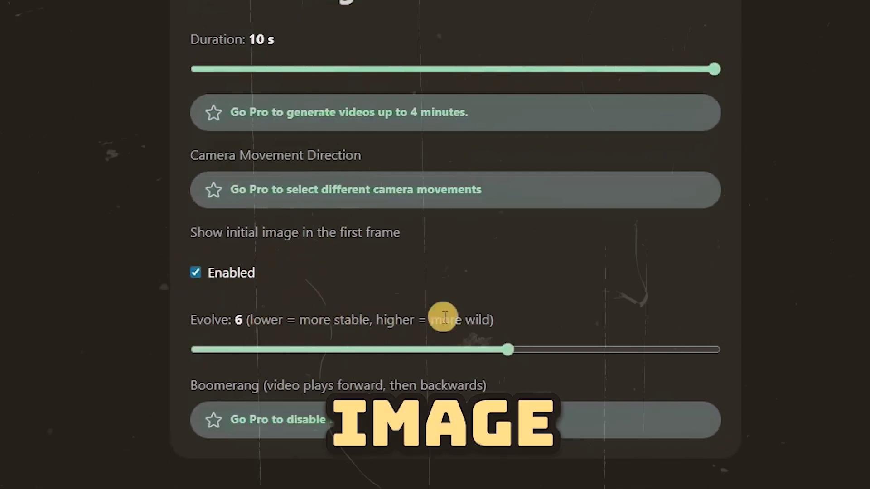
pyautogui.moveTo(508, 349); pyautogui.dragTo(169, 345)
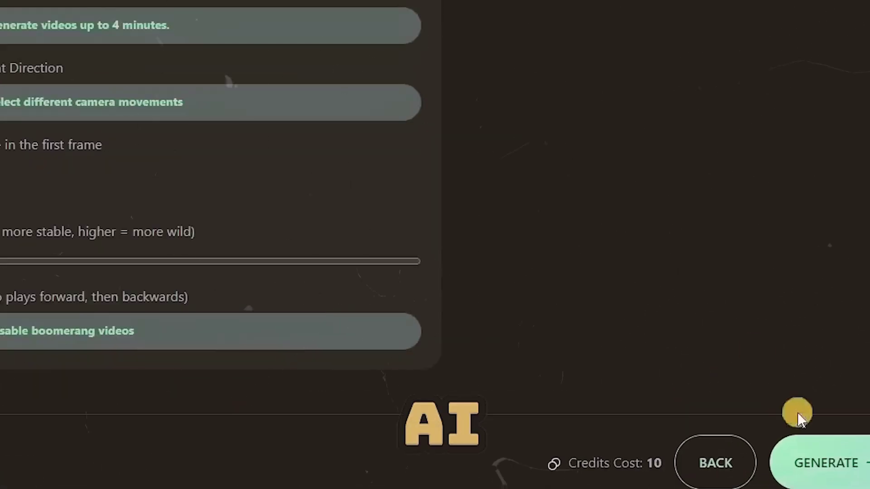
pyautogui.click(824, 465)
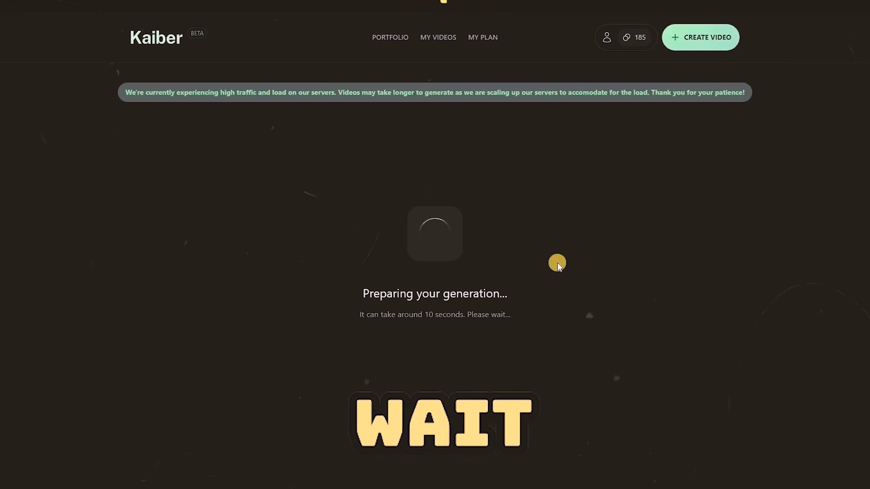